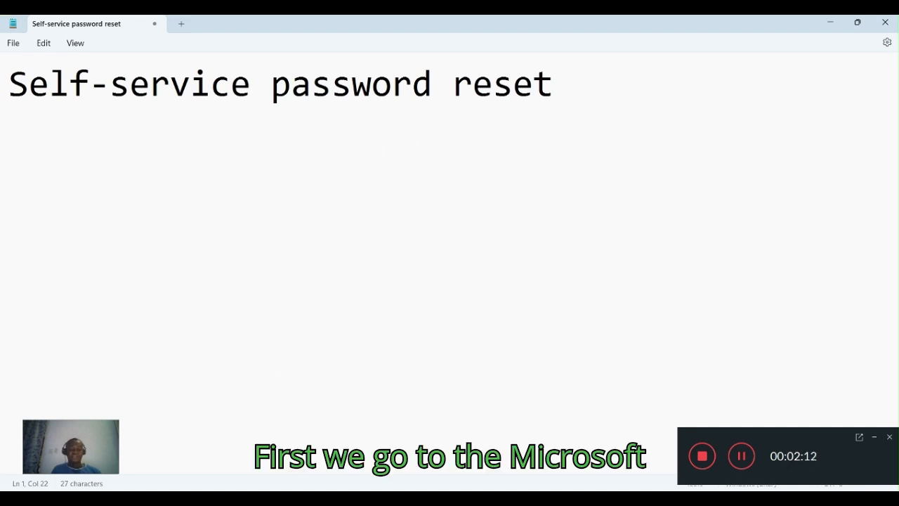
Switch to the Microsoft 365 admin center in the browser and open the Security & privacy section of Org settings.
click(348, 418)
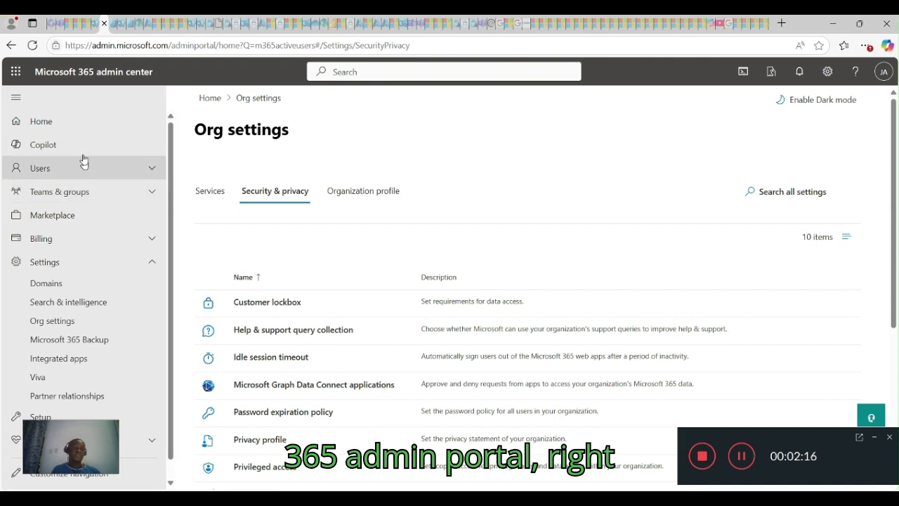
click(84, 121)
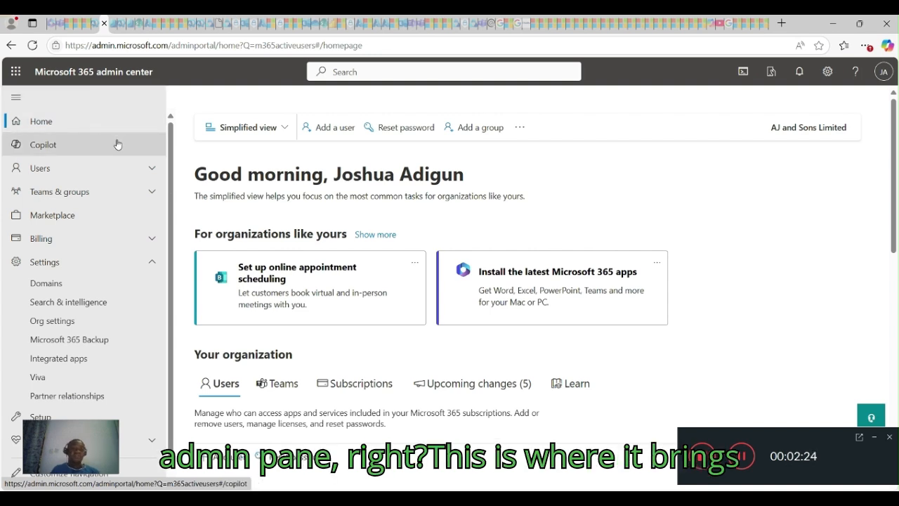
click(120, 268)
click(107, 269)
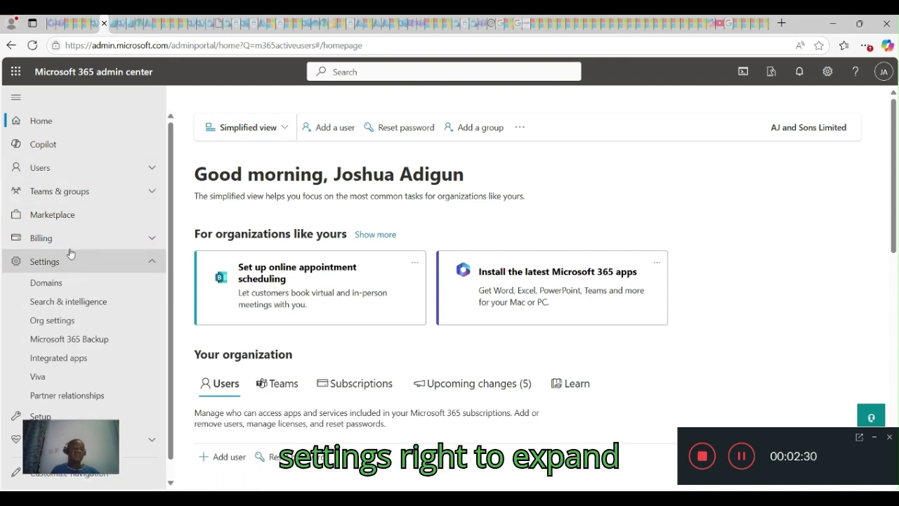
scroll(89, 301, down, 1)
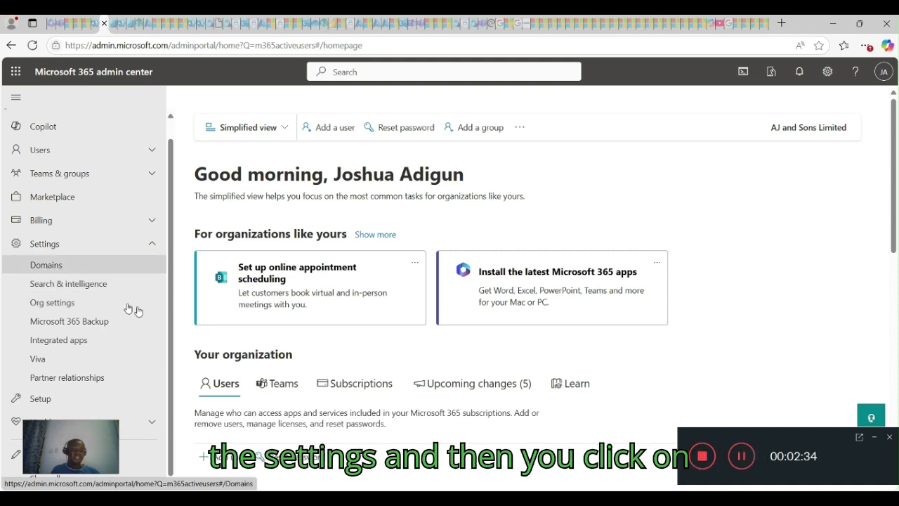
click(68, 309)
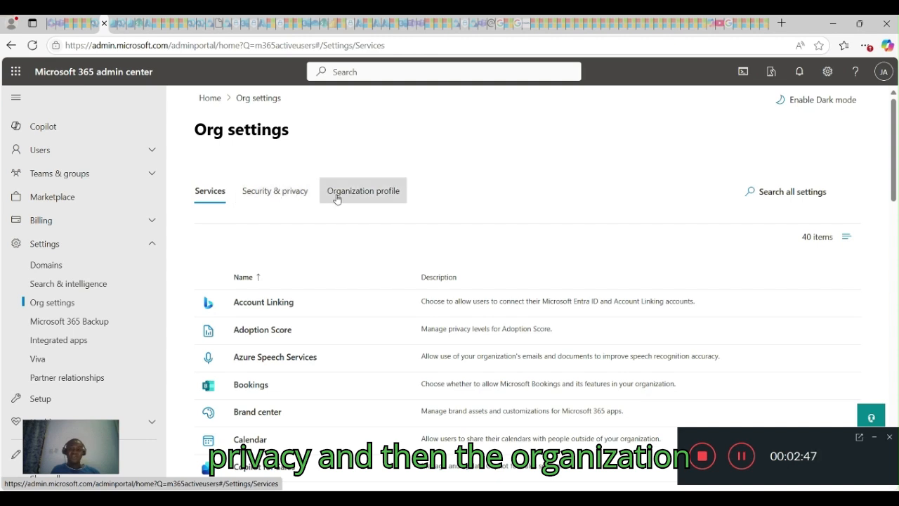
click(265, 198)
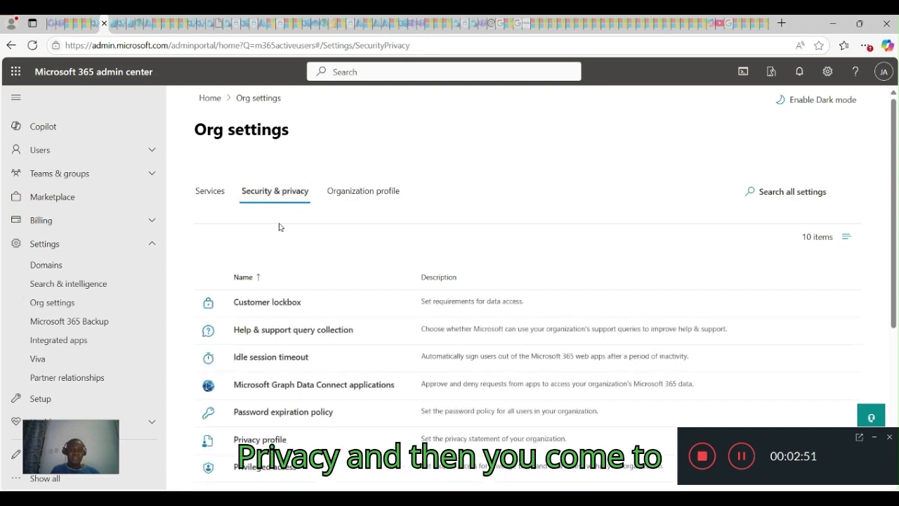
Try to open the Self-service password reset setting, and close its pane.
scroll(353, 283, down, 5)
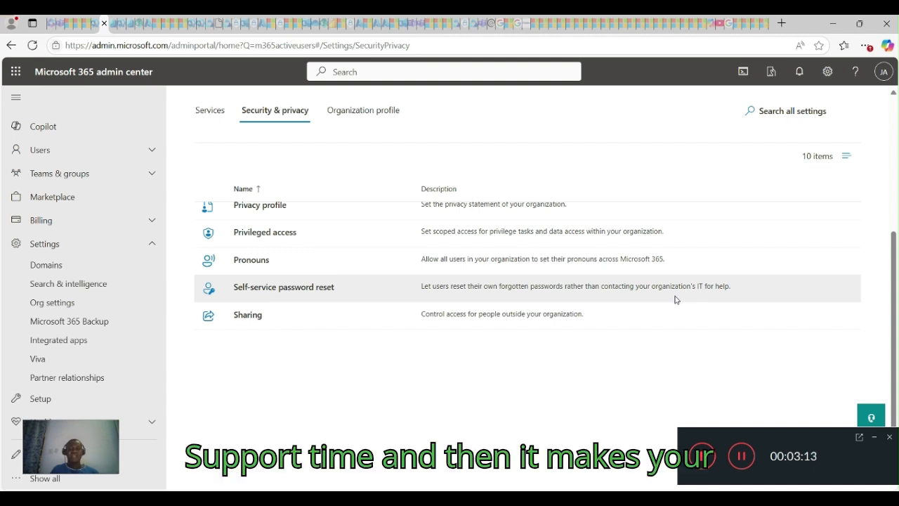
click(288, 288)
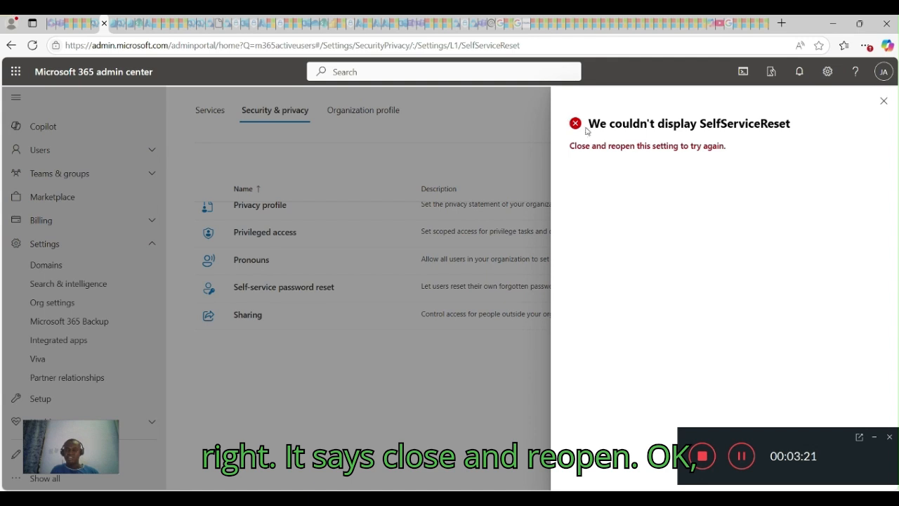
click(884, 100)
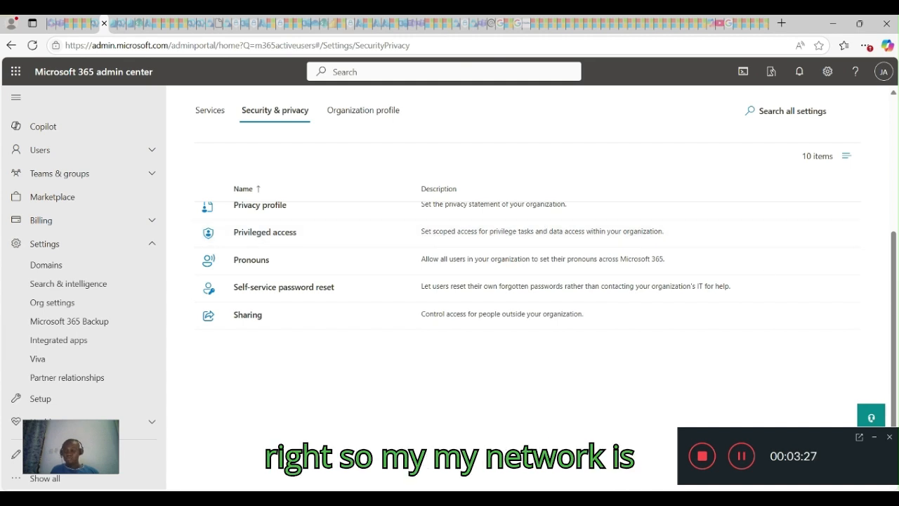
Turn on the computer's Wi-Fi and return to the Security & privacy settings.
click(807, 500)
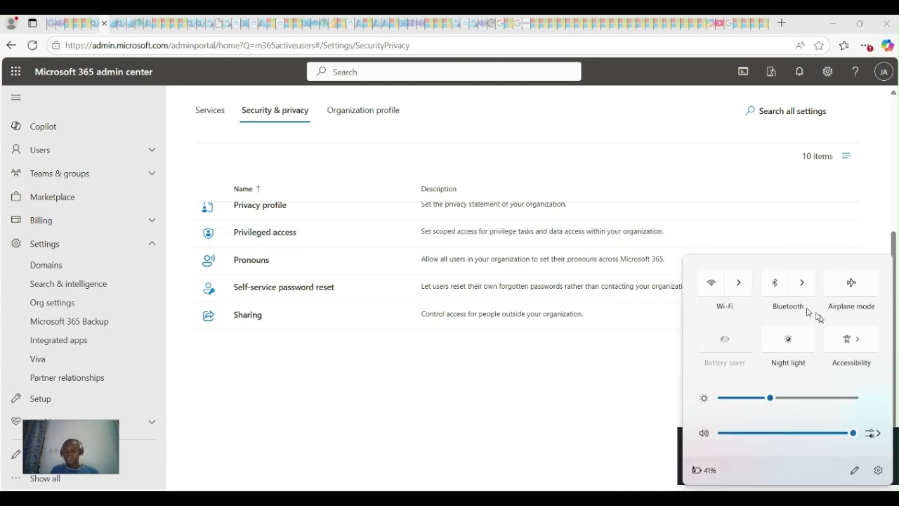
click(737, 283)
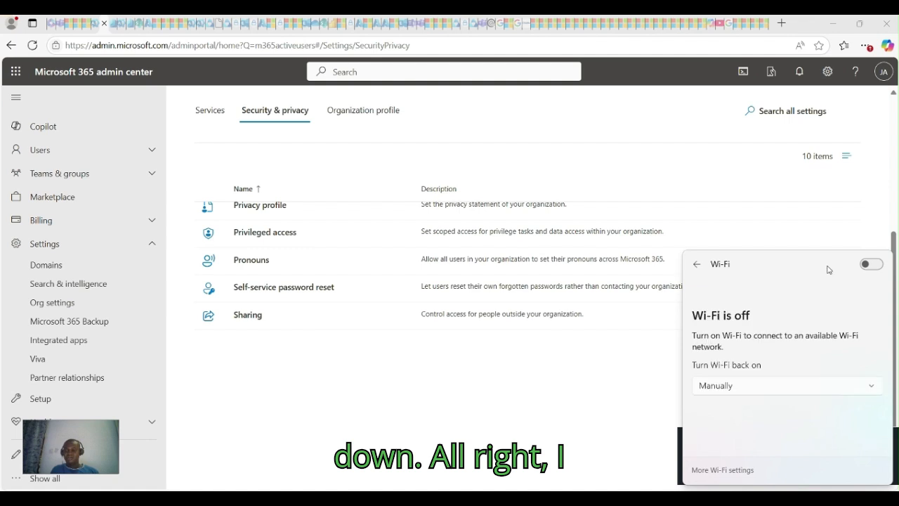
click(873, 265)
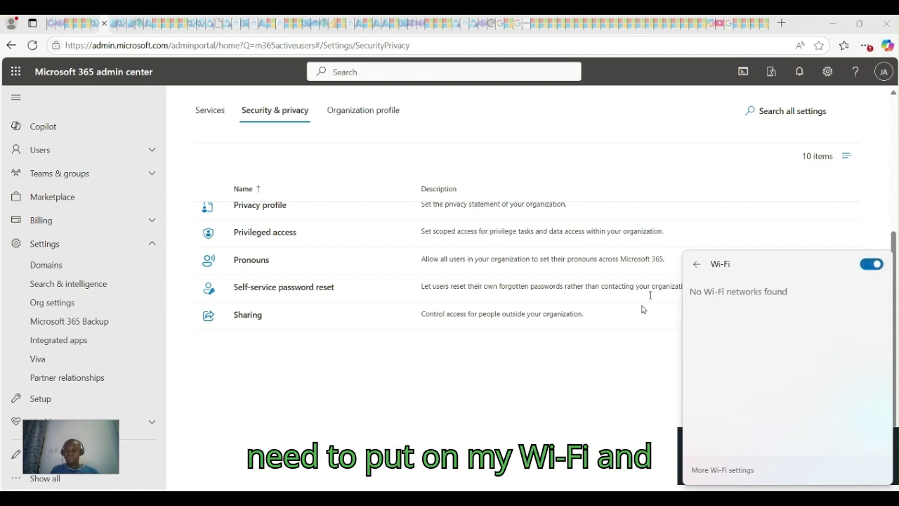
click(585, 405)
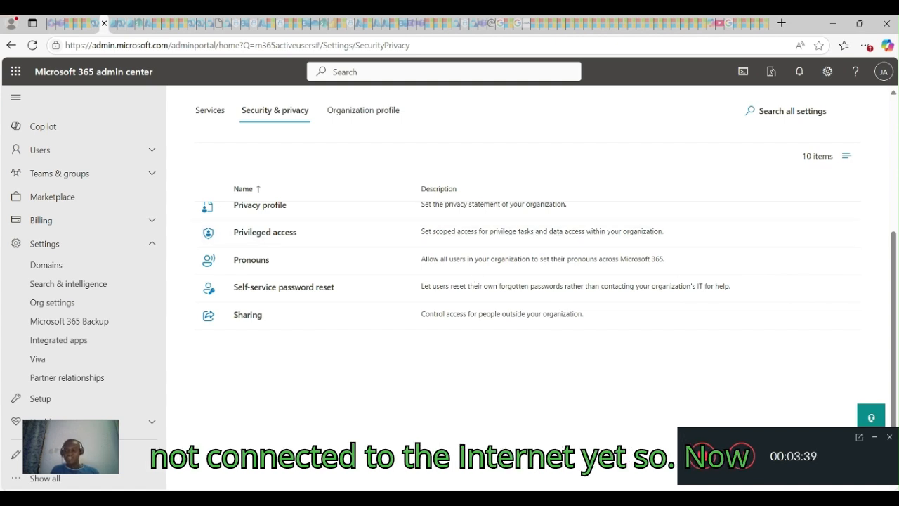
Open the Self-service password reset setting and follow its Azure portal link for turning the feature on.
click(289, 289)
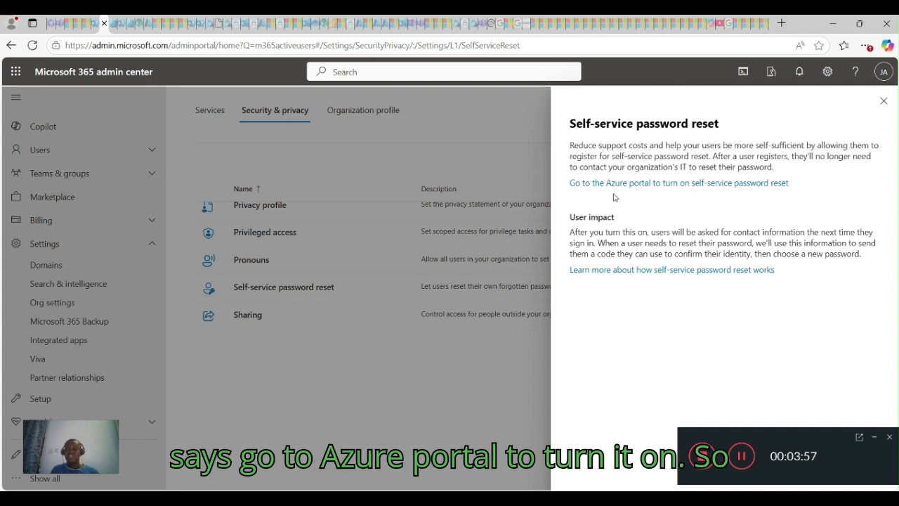
click(755, 185)
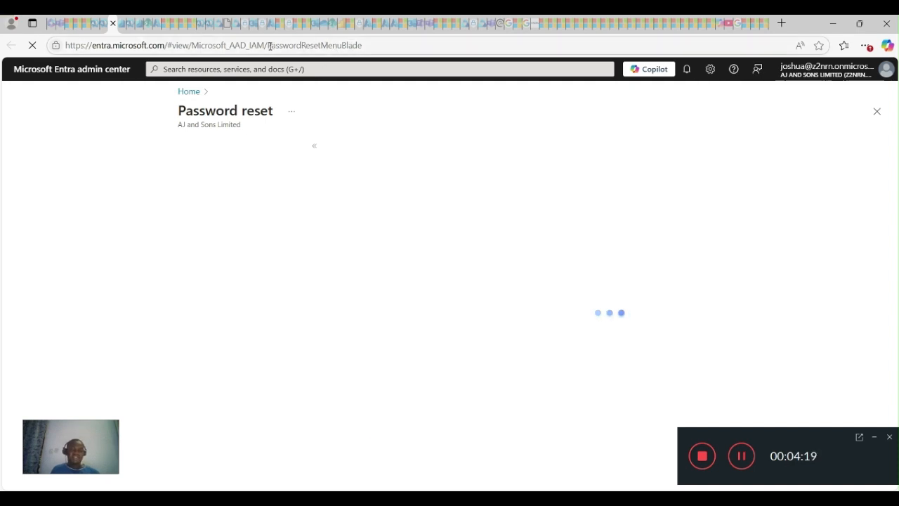
drag(270, 45, 389, 62)
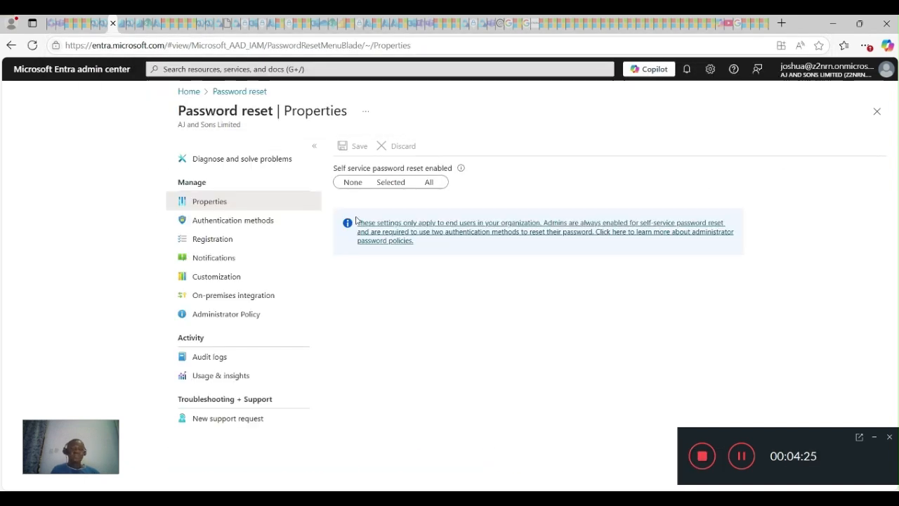
Enable self-service password reset for the selected group DistroHR, and change the scope to All.
click(382, 182)
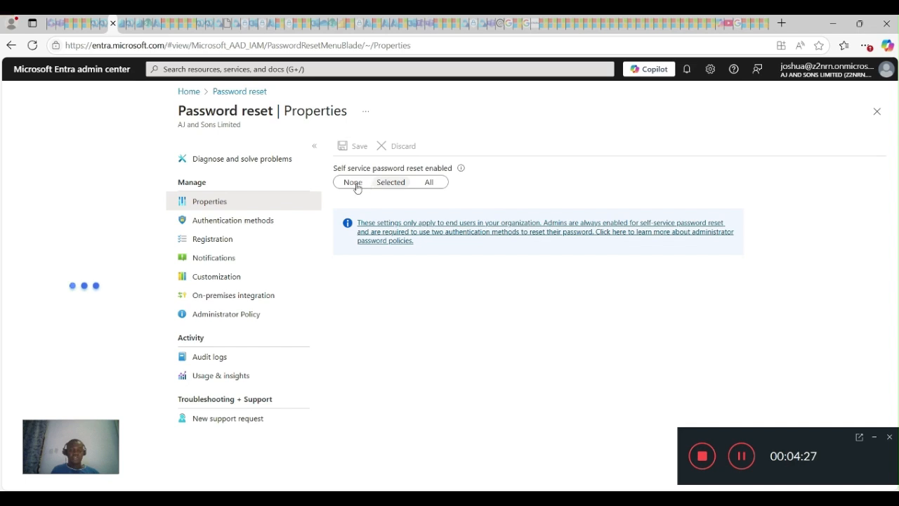
click(354, 185)
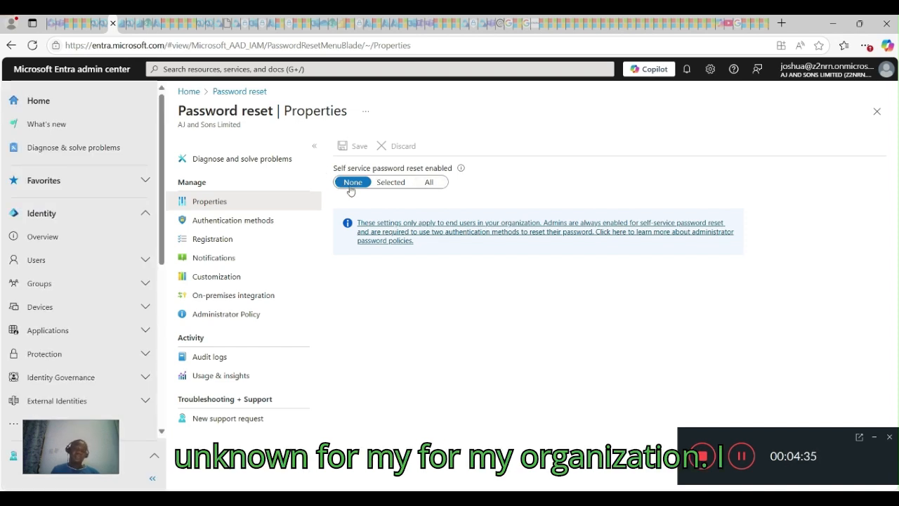
click(392, 184)
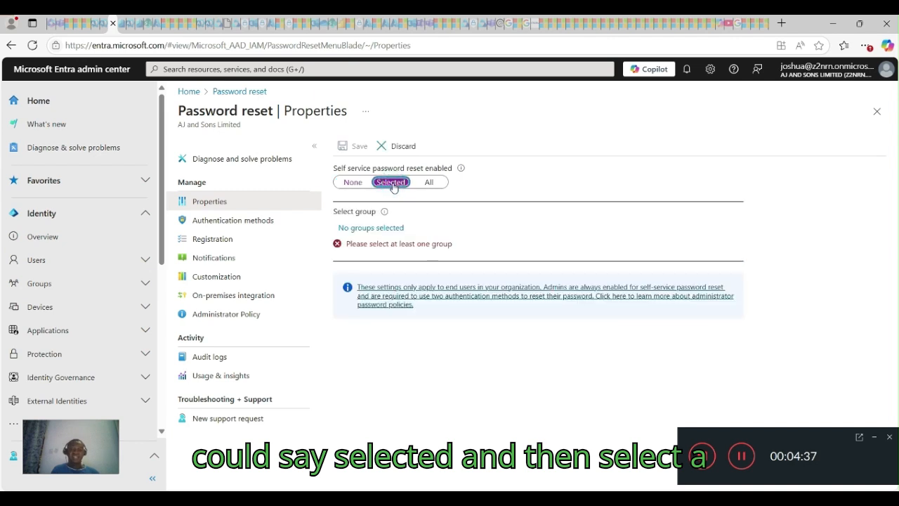
click(364, 228)
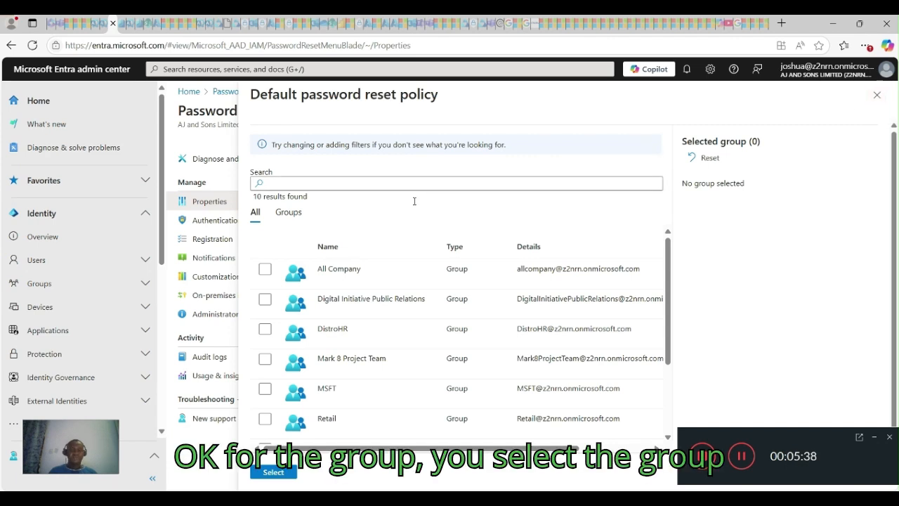
click(265, 330)
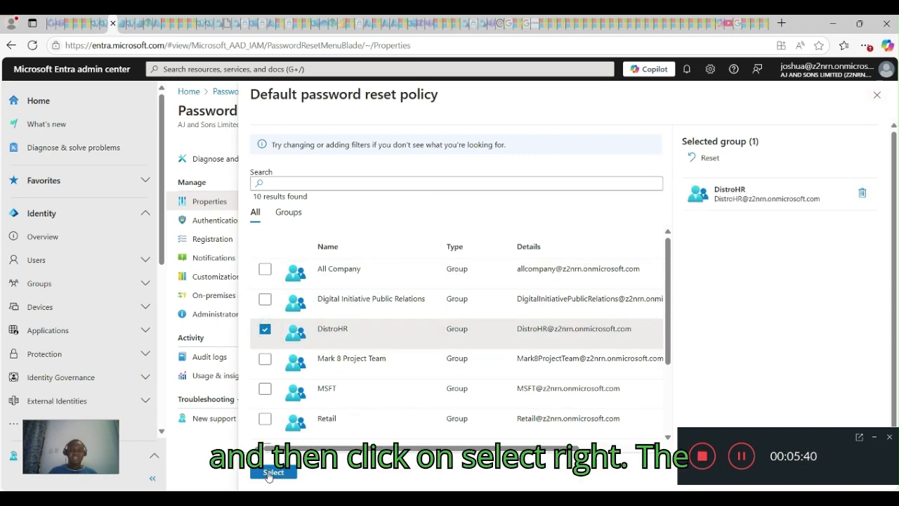
click(273, 473)
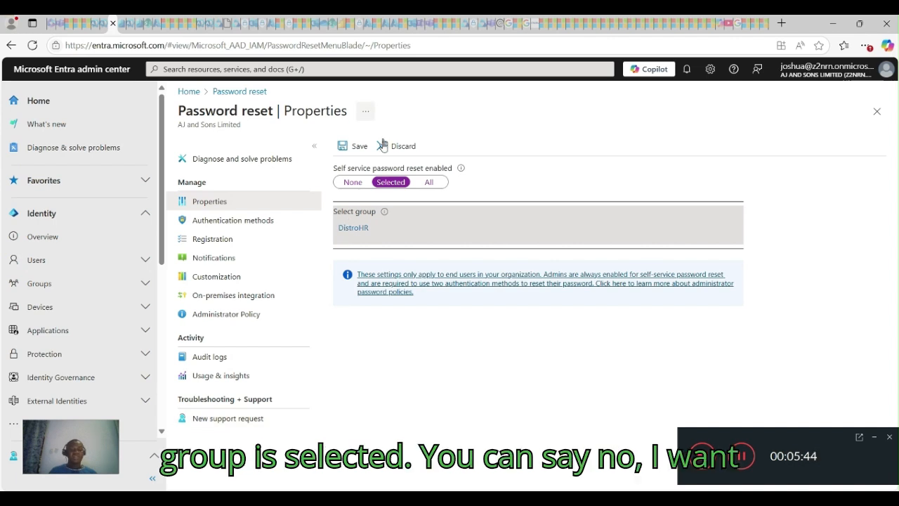
click(429, 184)
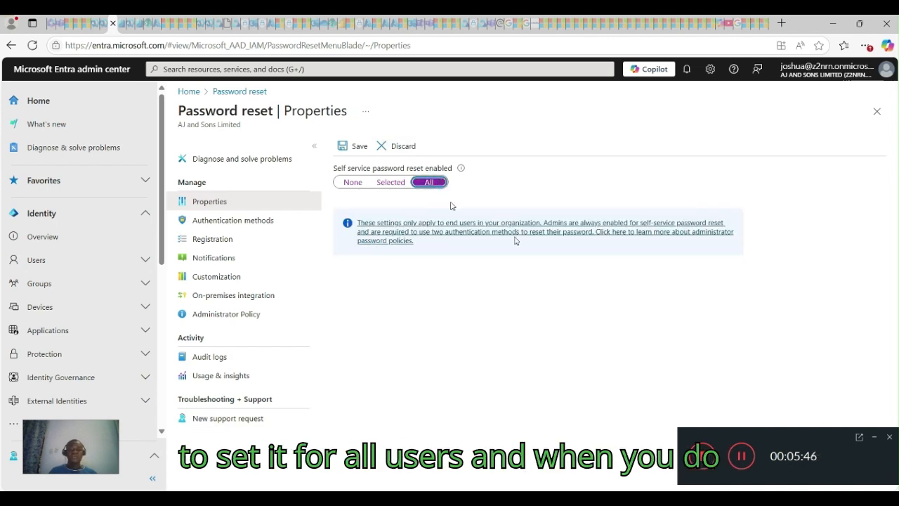
drag(795, 433, 688, 415)
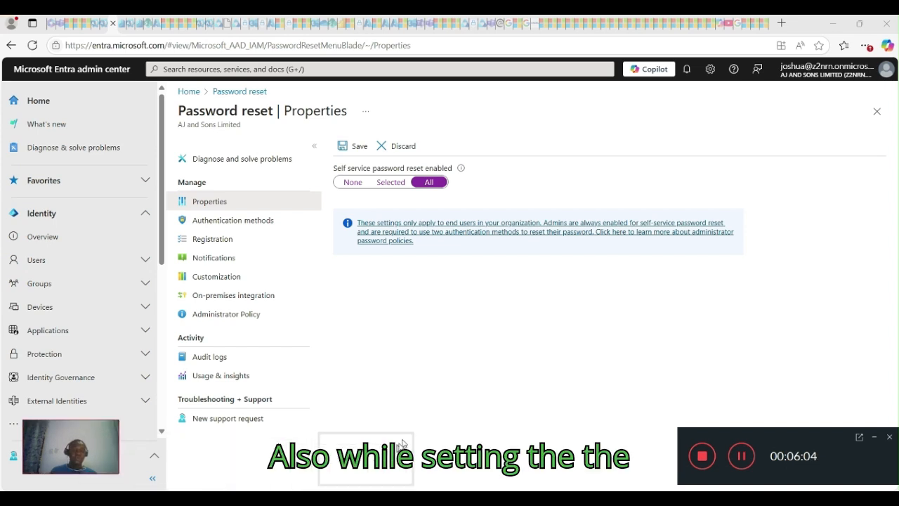
drag(406, 437, 410, 439)
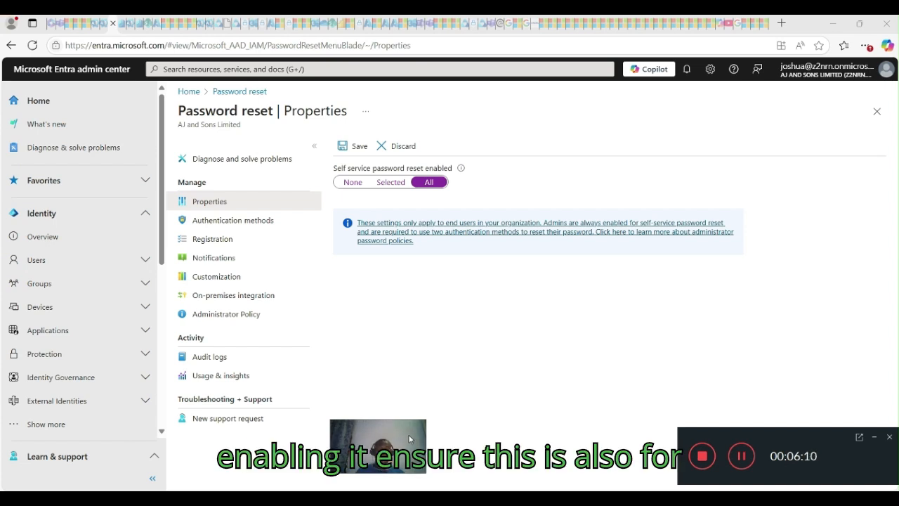
Open Password reset under Protection and go to its Authentication methods page.
click(98, 346)
scroll(49, 324, down, 1)
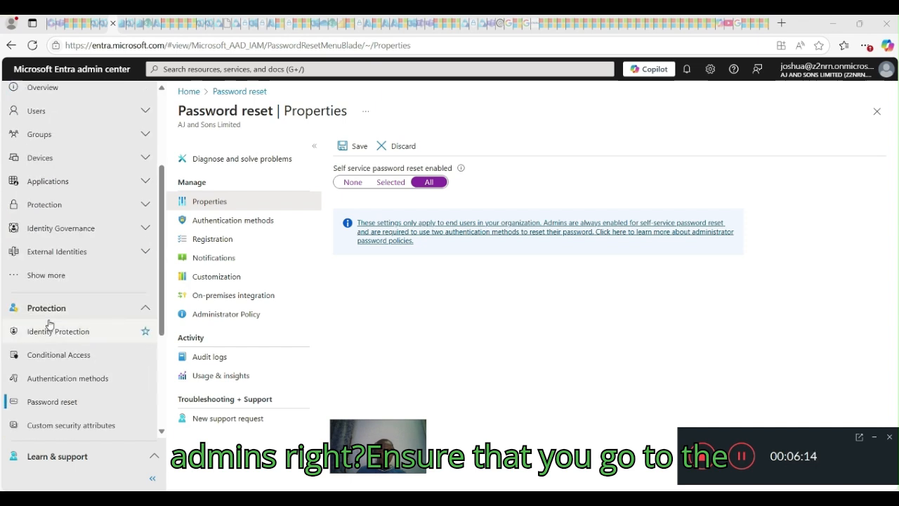
scroll(49, 323, down, 1)
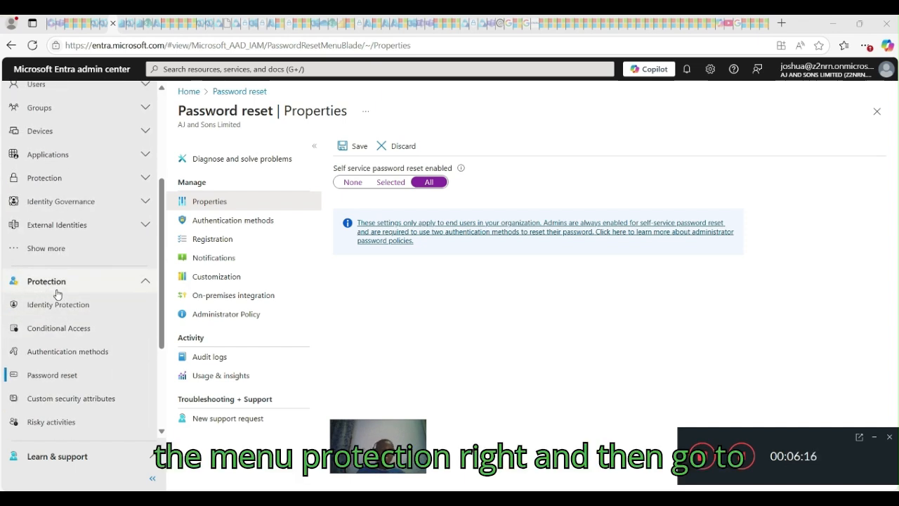
scroll(56, 295, down, 2)
click(70, 318)
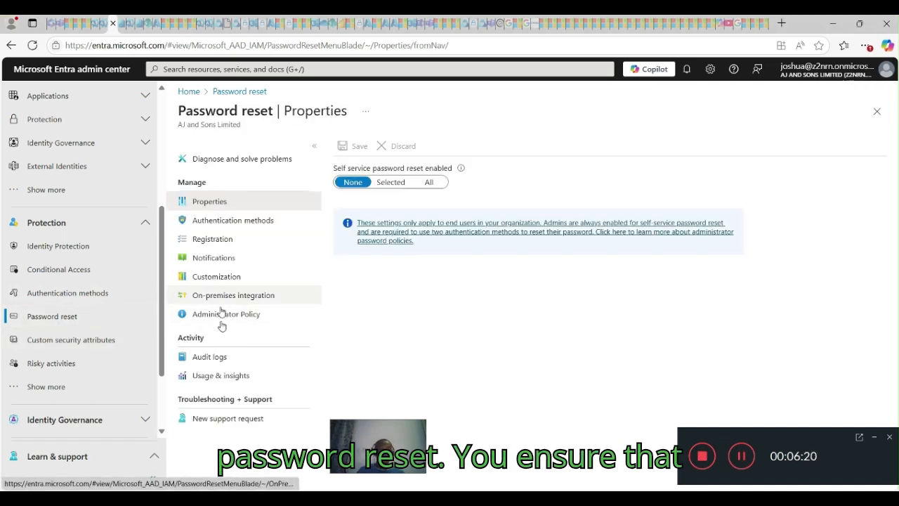
click(232, 222)
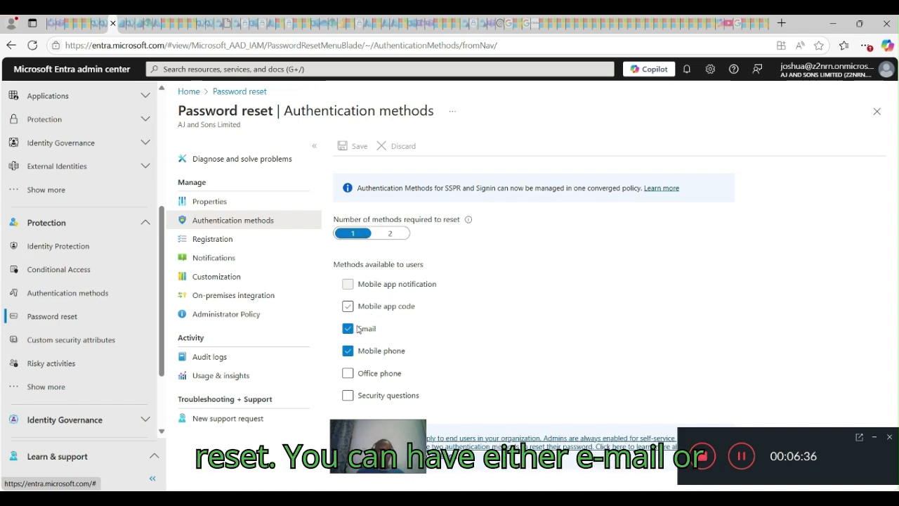
Require 2 methods to reset and enable mobile app notification, mobile app code, office phone and security questions for users.
click(399, 237)
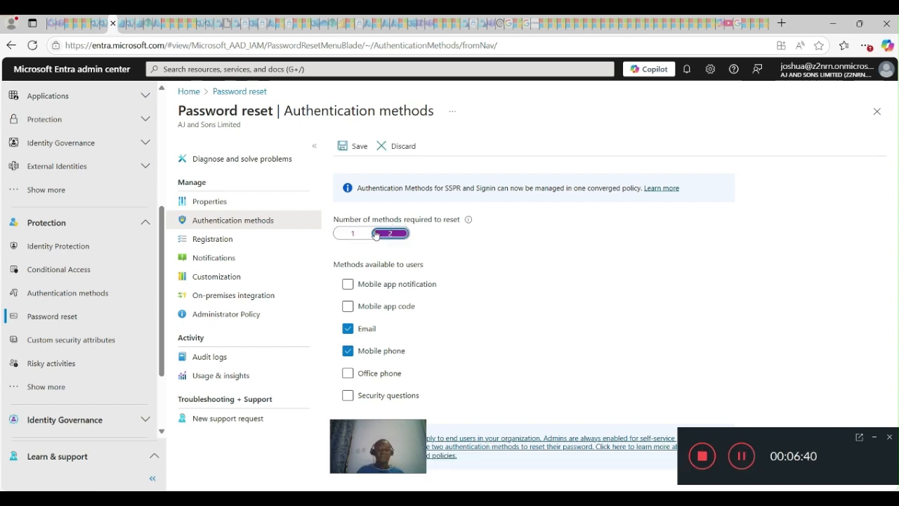
click(393, 235)
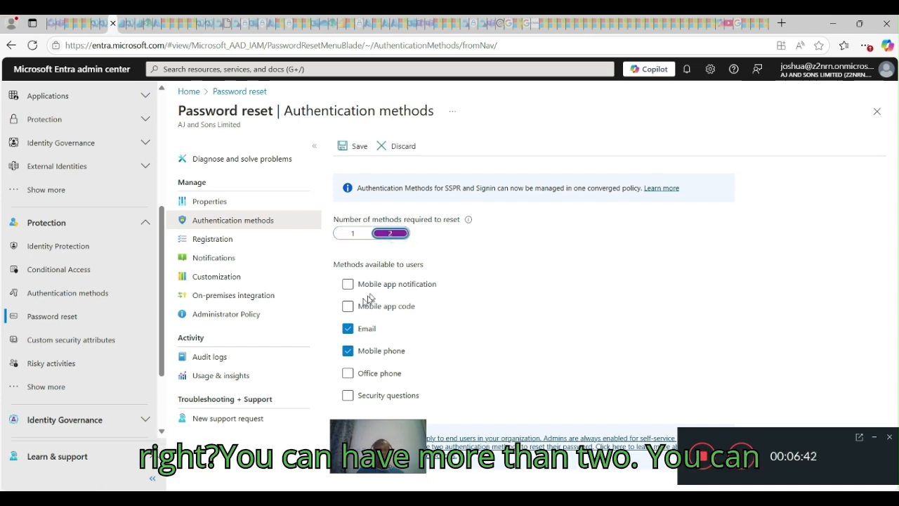
click(348, 306)
click(348, 283)
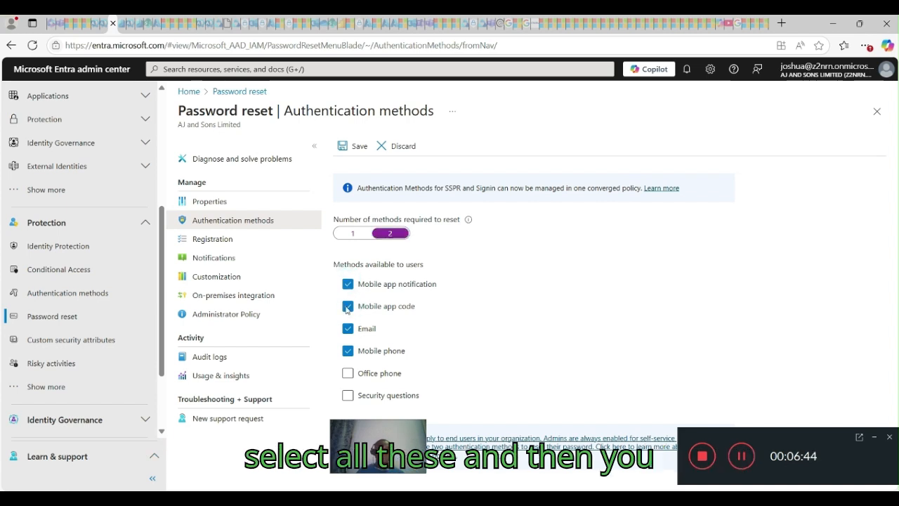
click(347, 373)
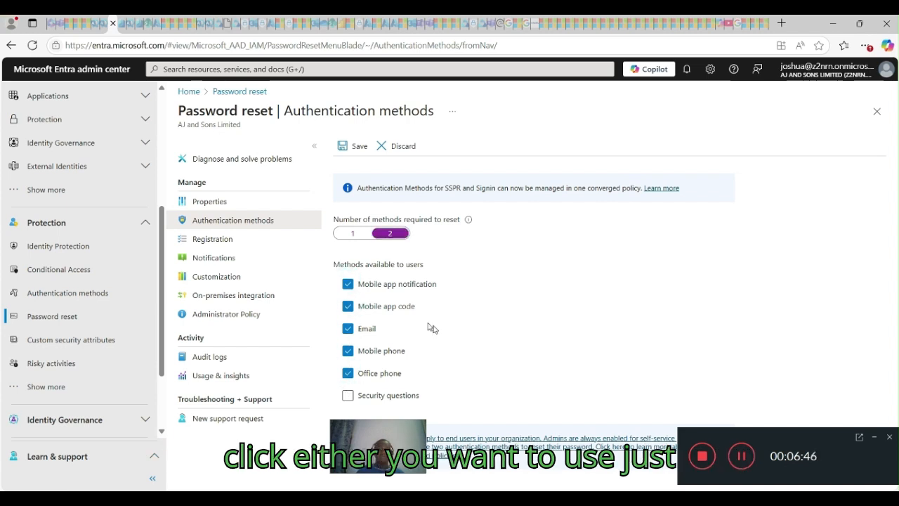
click(348, 396)
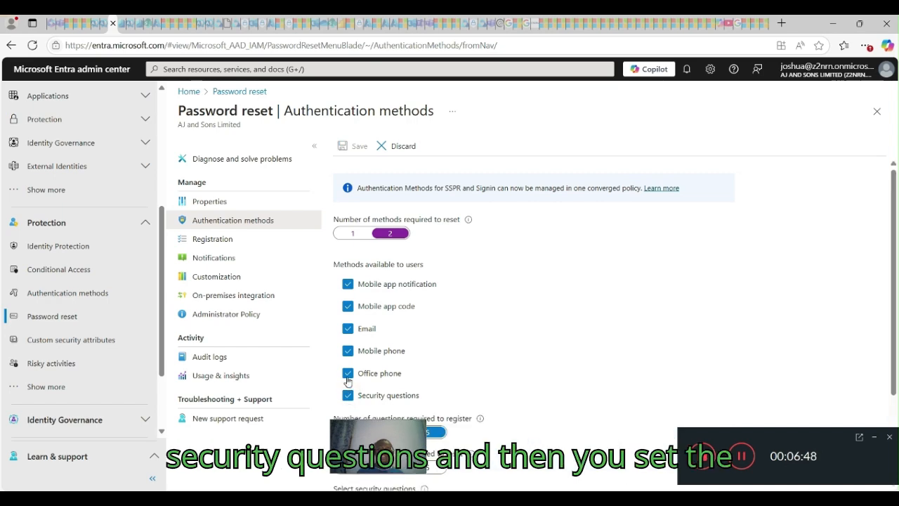
Disable office phone and mobile phone as password reset methods available to users.
click(348, 373)
click(347, 356)
scroll(401, 397, down, 2)
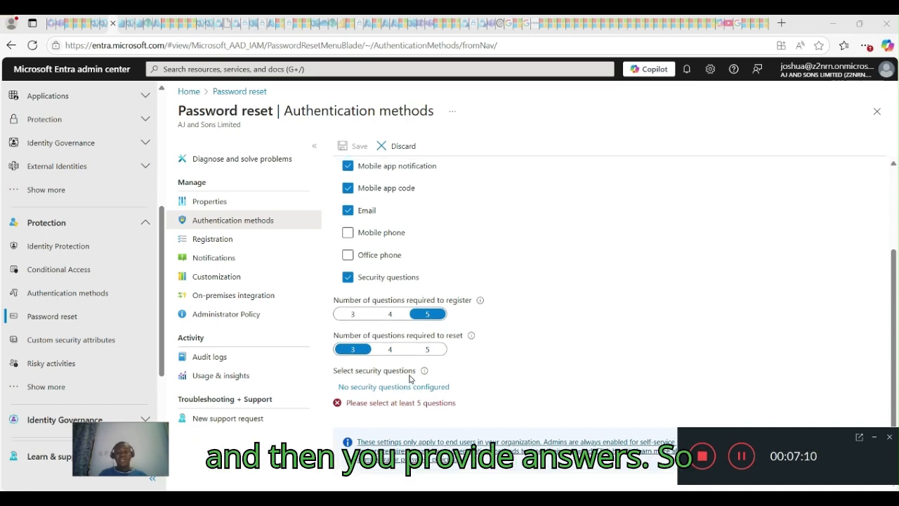
Disable security questions, mobile app notification and mobile app code as reset methods, and set the number of methods required to reset to 1.
scroll(409, 380, up, 1)
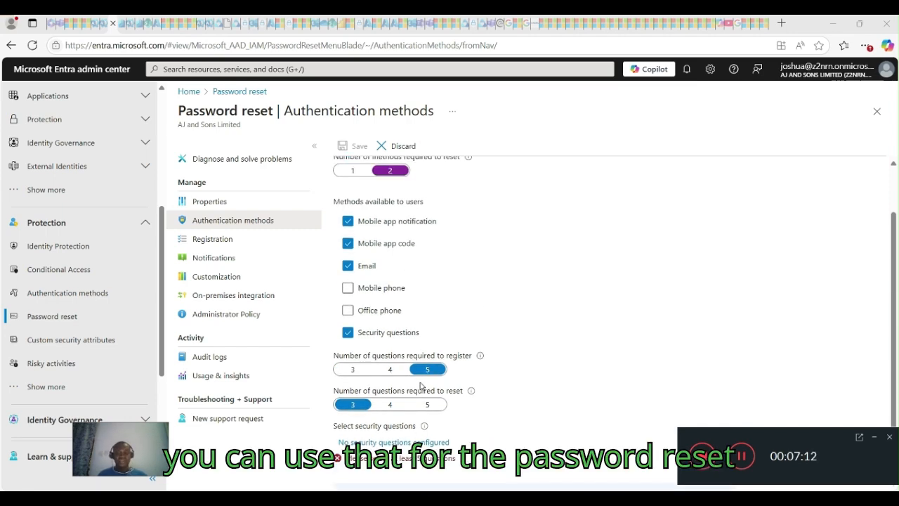
click(348, 332)
click(347, 284)
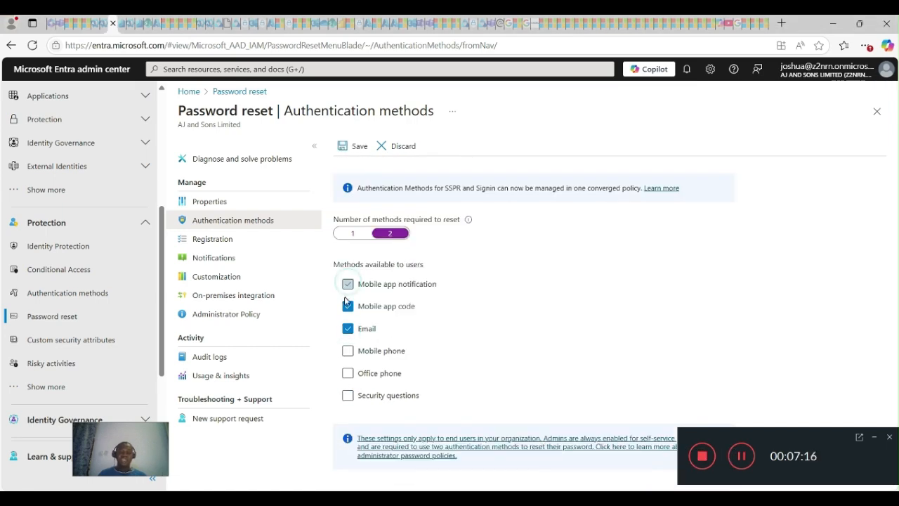
click(346, 307)
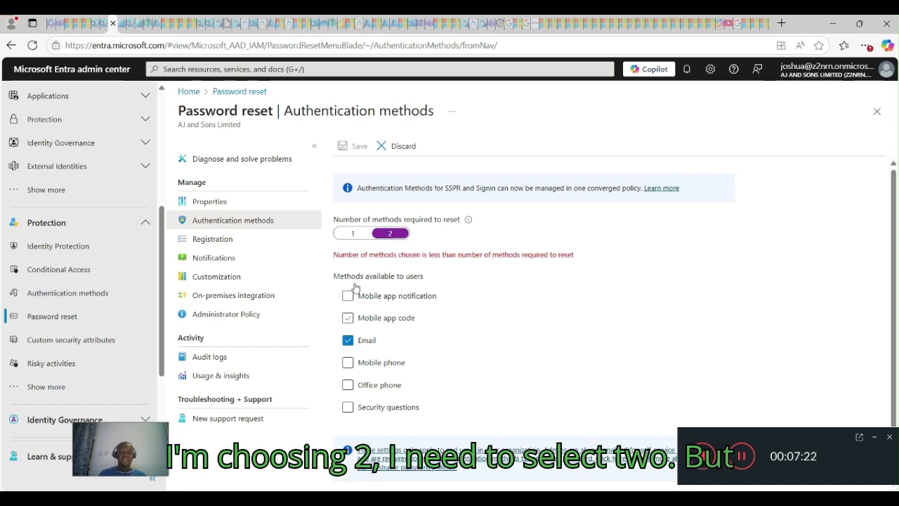
click(355, 234)
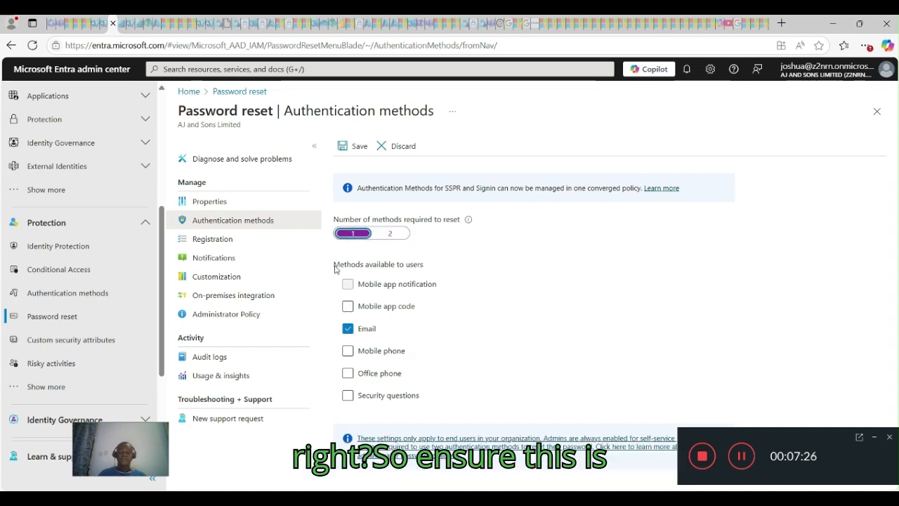
Switch to the Microsoft 365 admin center to view its Self-service password reset setting, and return to the Microsoft Entra admin center.
drag(150, 447, 217, 451)
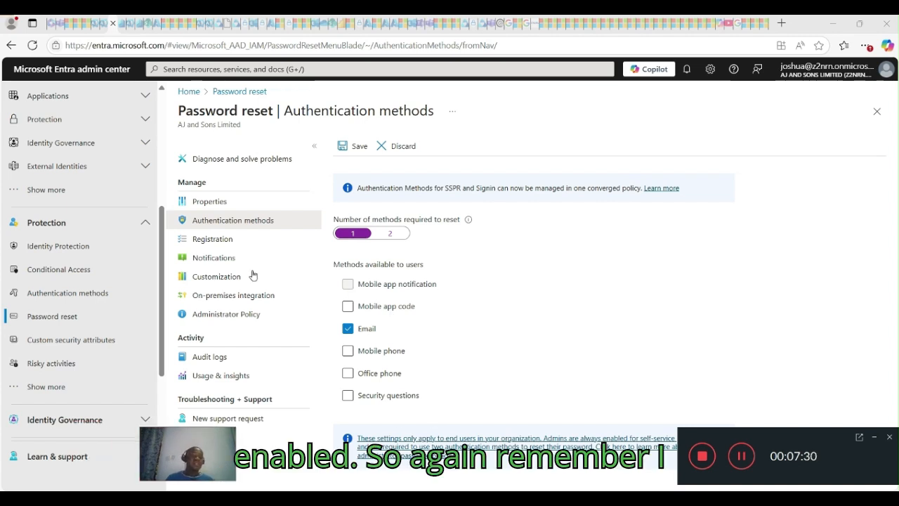
scroll(112, 124, up, 5)
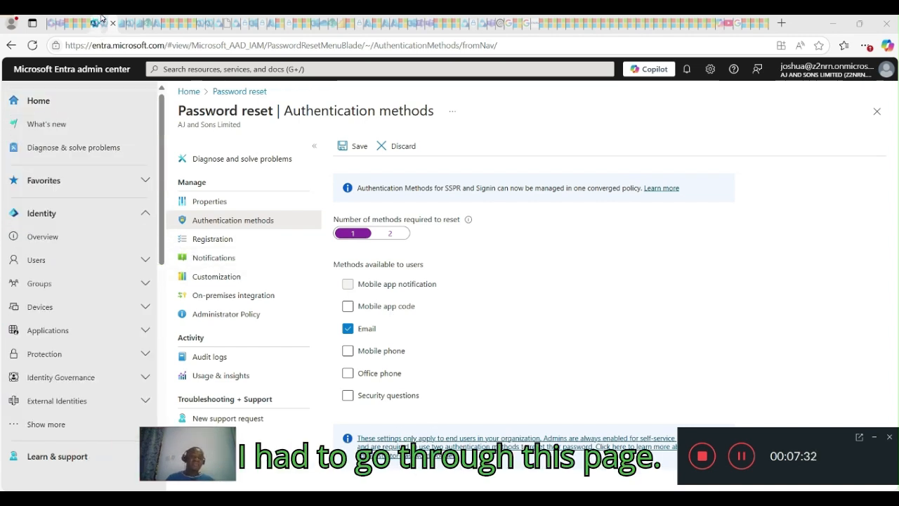
click(103, 22)
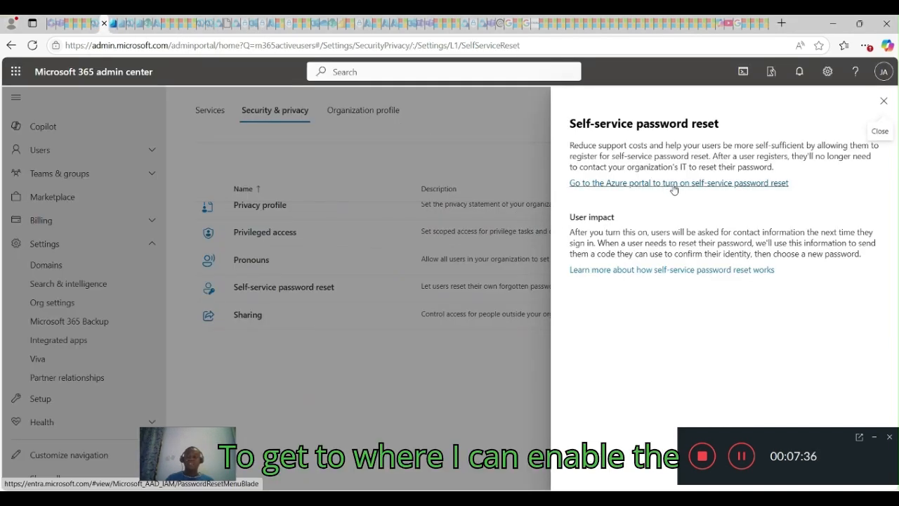
click(111, 23)
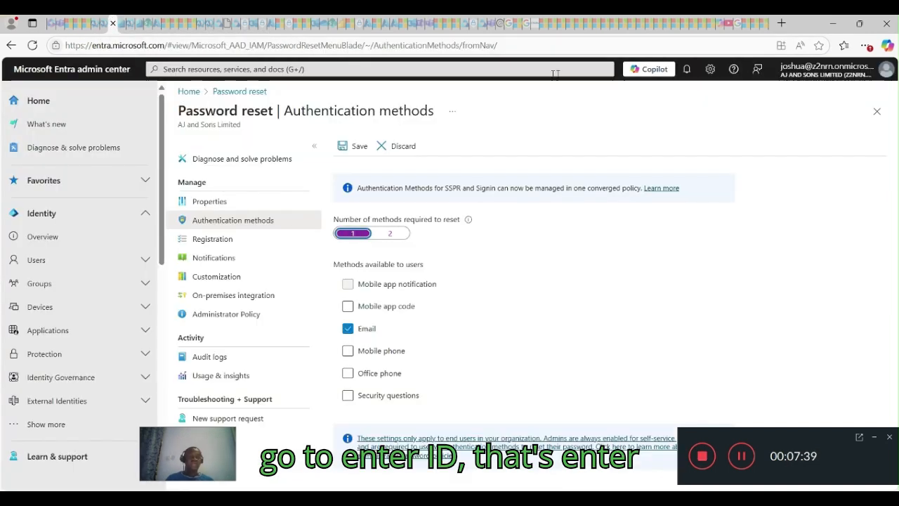
drag(503, 45, 173, 45)
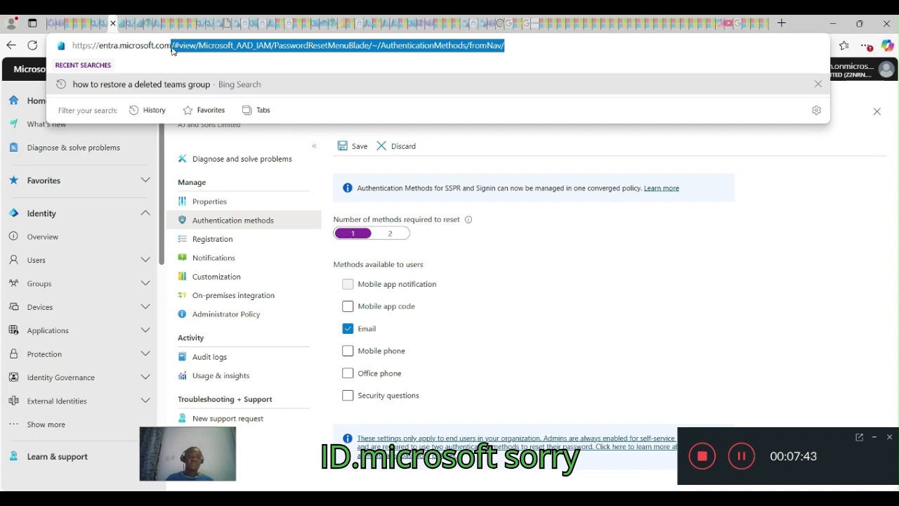
key(BackSpace)
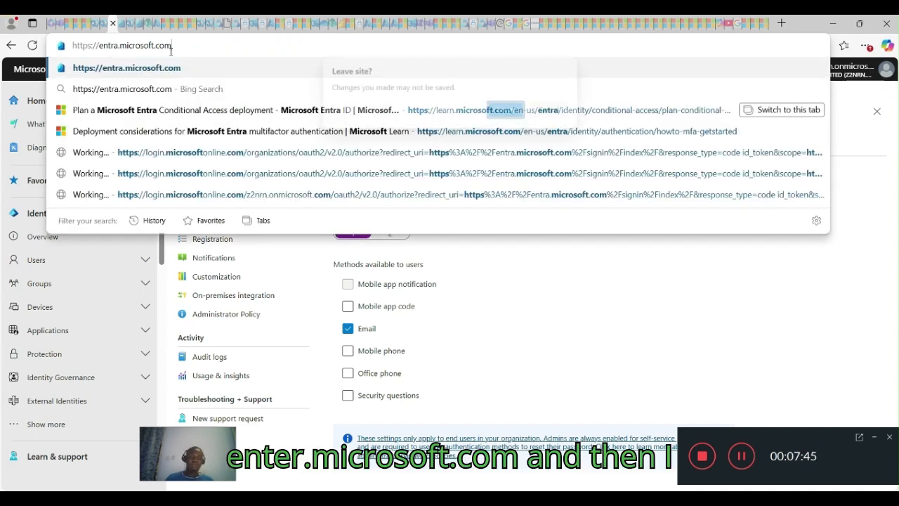
key(Return)
click(506, 110)
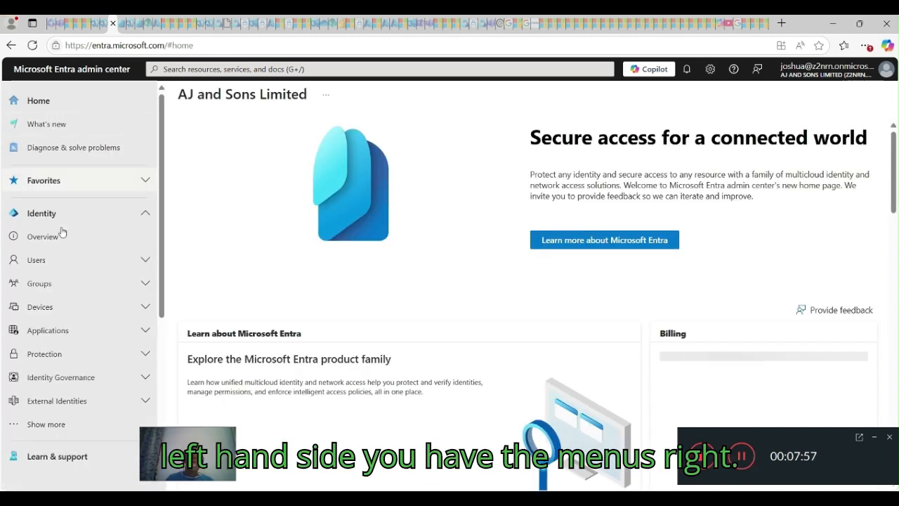
Open Password reset under Protection in the Identity section.
scroll(70, 267, down, 3)
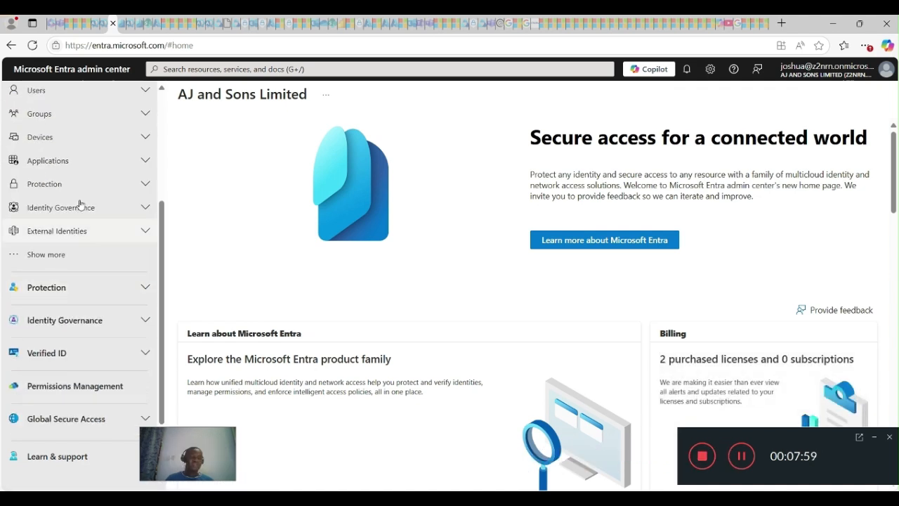
click(86, 183)
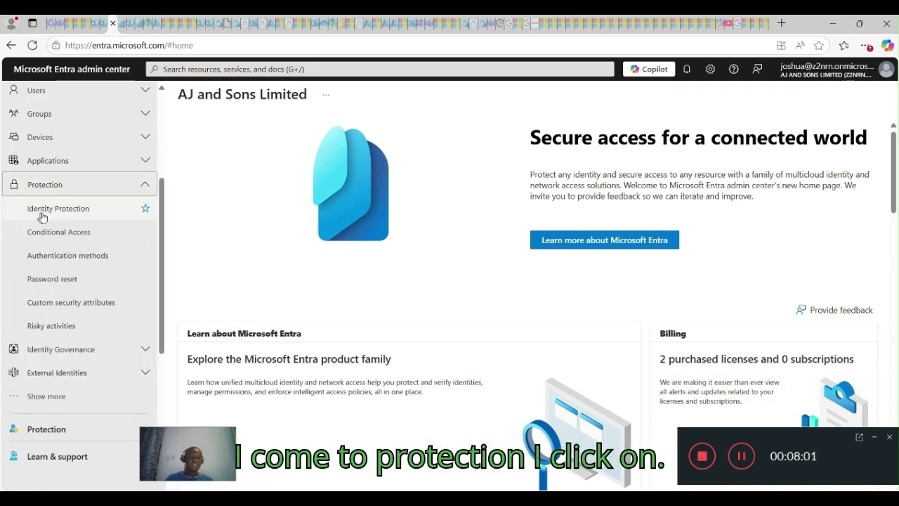
click(49, 279)
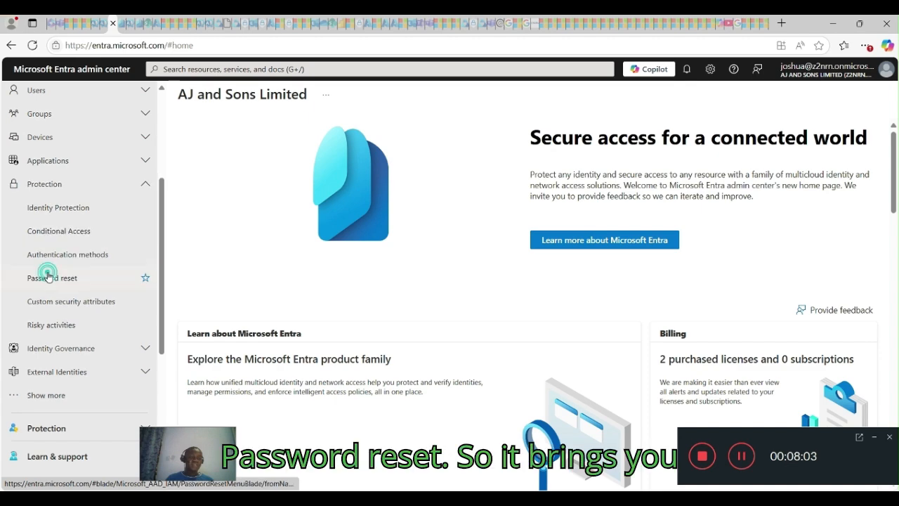